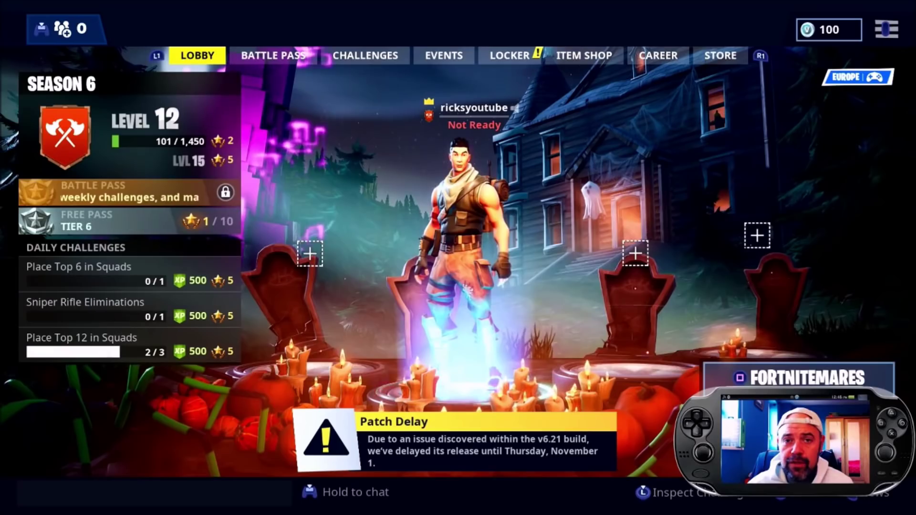
Choose Support from the Fortnite lobby menu to load the Epic Games Support Center.
key("Escape")
key("Down")
key("Down")
key("Down")
key("Down")
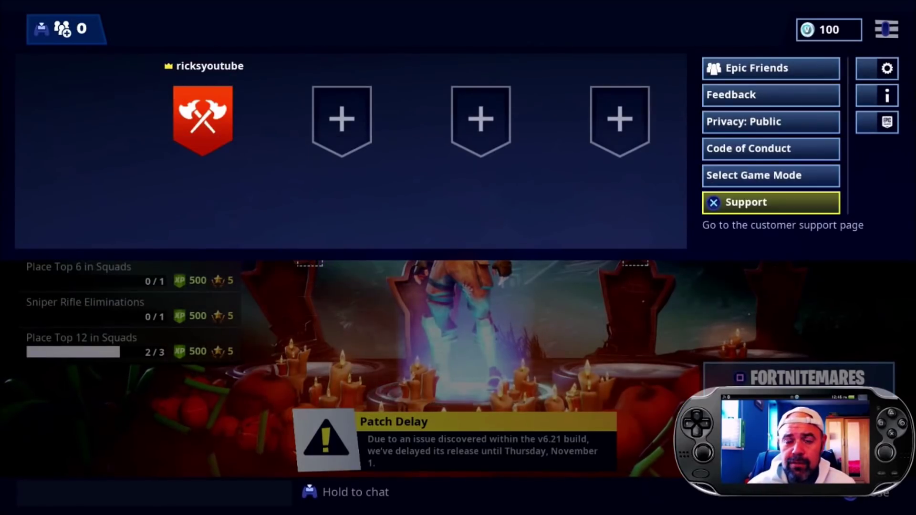
key("Return")
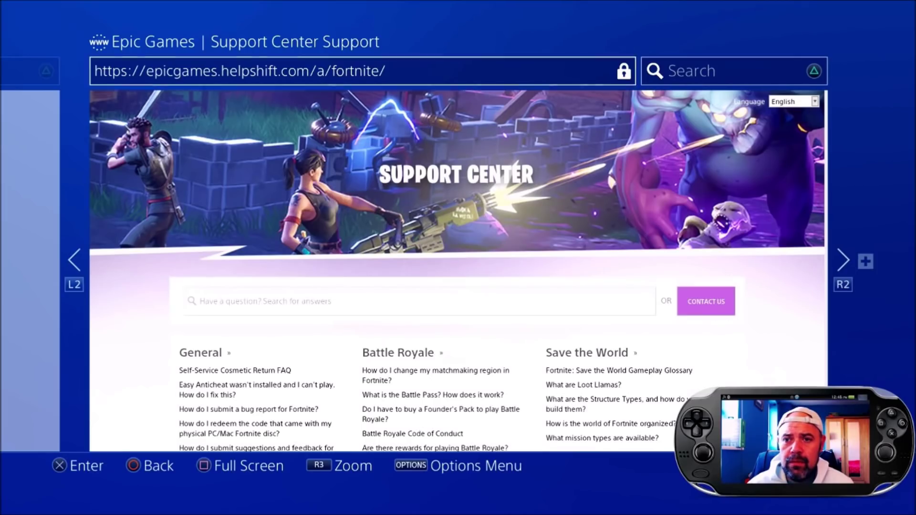
key("Return")
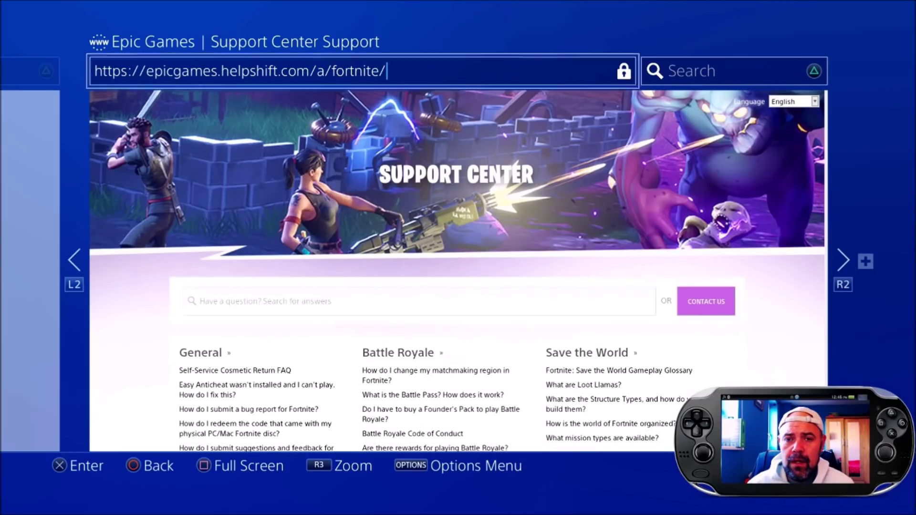
key("BackSpace")
key("BackSpace")
key("BackSpace")
key("BackSpace")
key("BackSpace")
key("BackSpace")
key("BackSpace")
key("BackSpace")
key("BackSpace")
key("BackSpace")
key("BackSpace")
key("BackSpace")
key("BackSpace")
key("BackSpace")
key("BackSpace")
key("BackSpace")
key("BackSpace")
key("BackSpace")
key("BackSpace")
key("BackSpace")
key("BackSpace")
key("BackSpace")
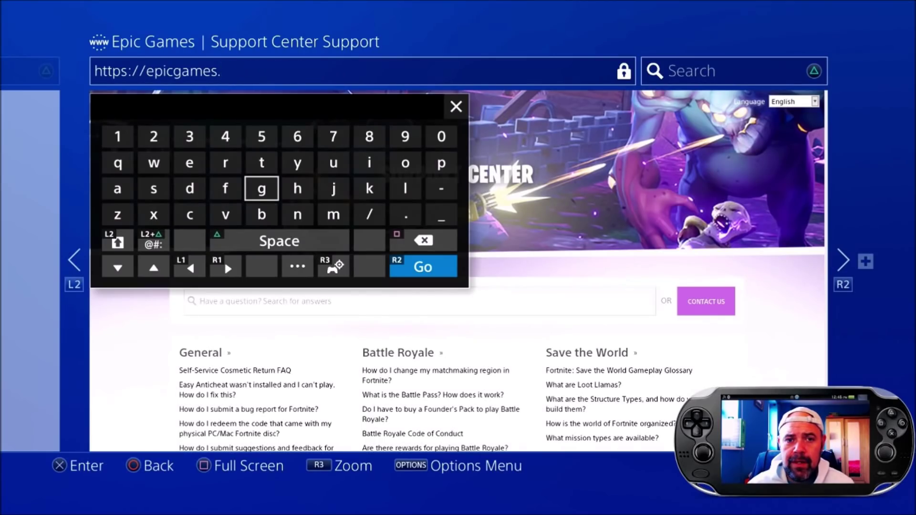
key("Return")
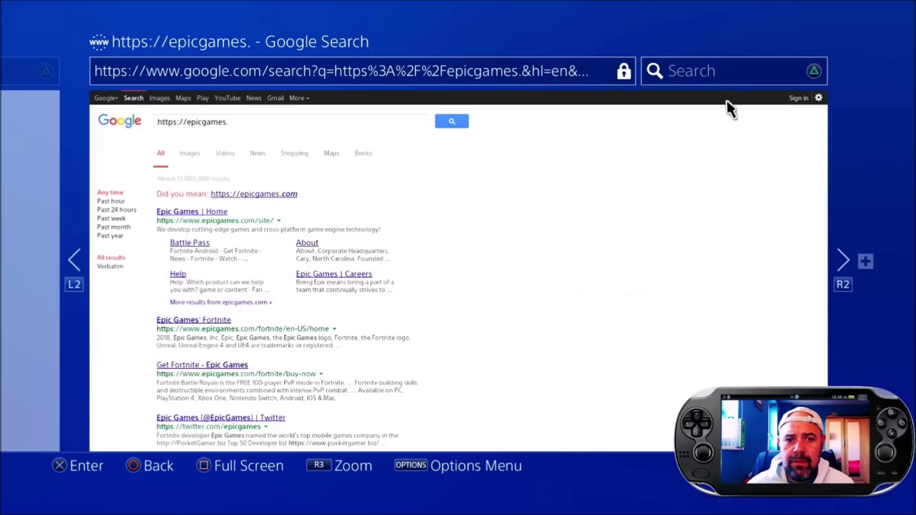
left_click(192, 213)
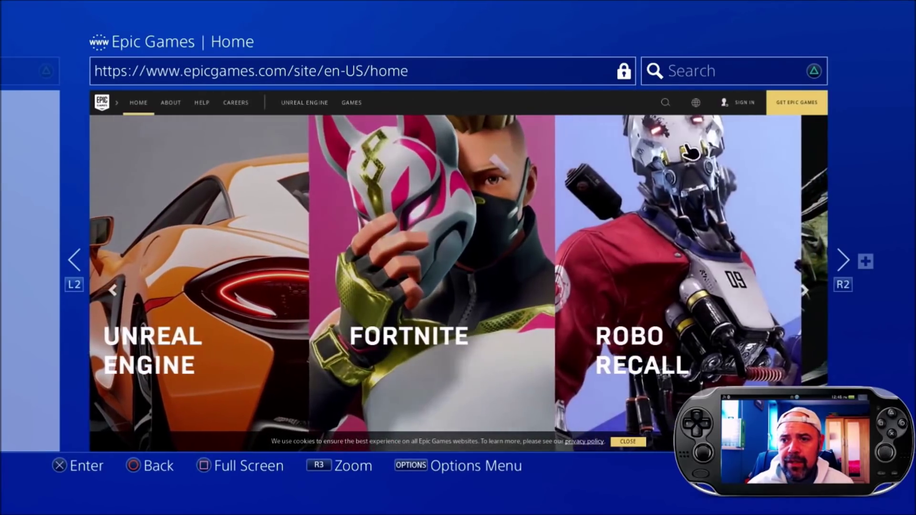
Sign in on the Epic Games site with the account e-mail and password.
left_click(741, 98)
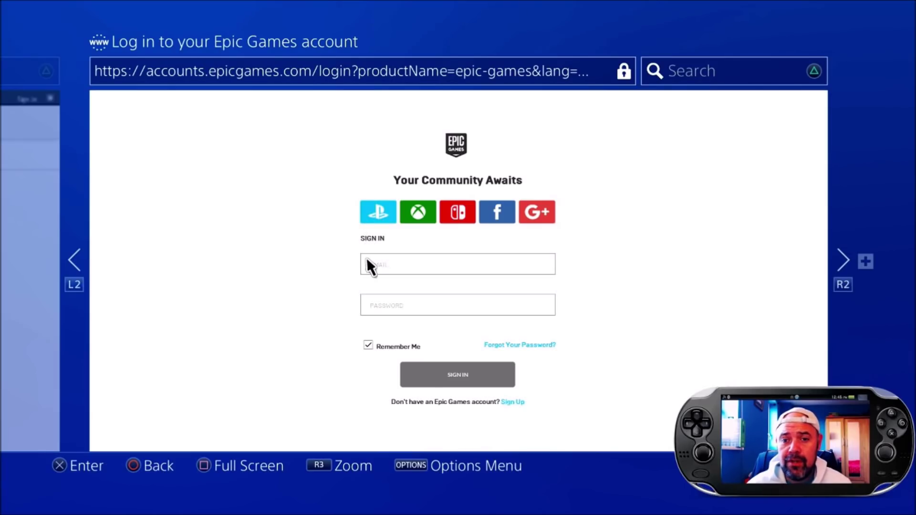
left_click(381, 260)
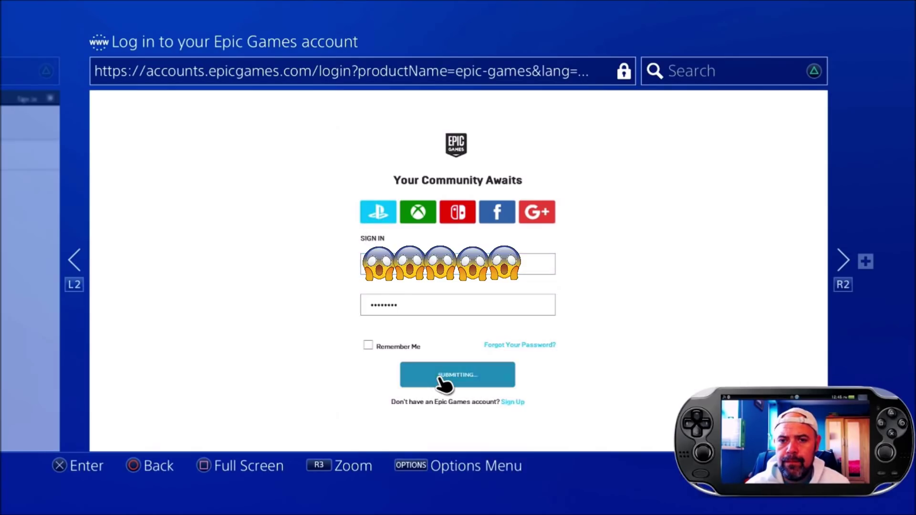
left_click(437, 378)
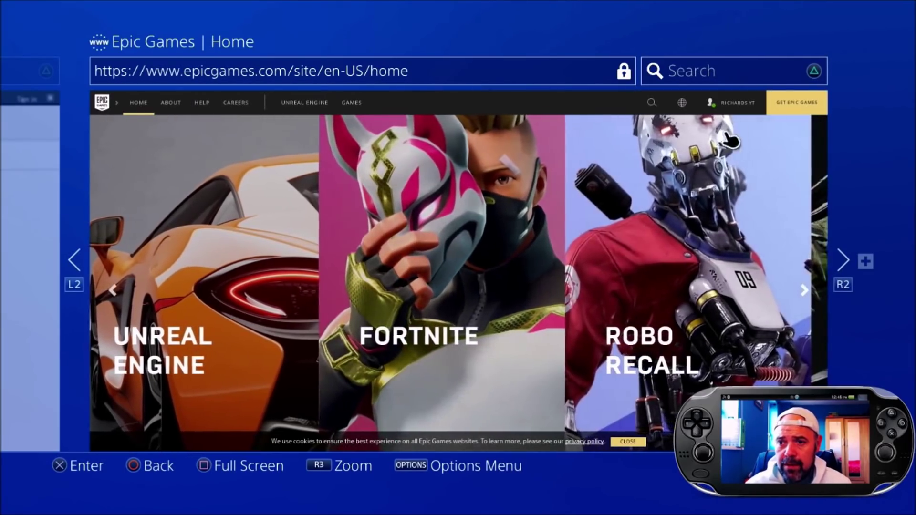
Go to Account settings, then Connected Accounts, and scroll to the PlayStation Network entry.
mouse_move(749, 102)
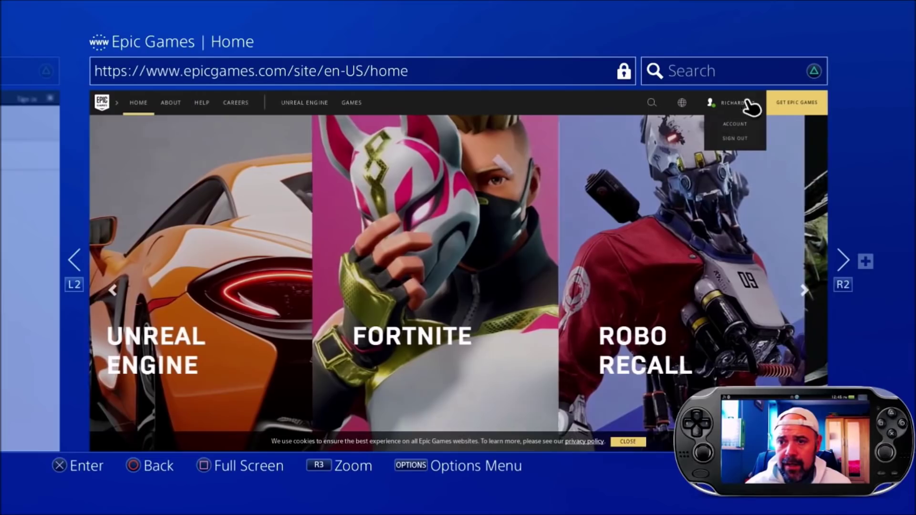
left_click(740, 125)
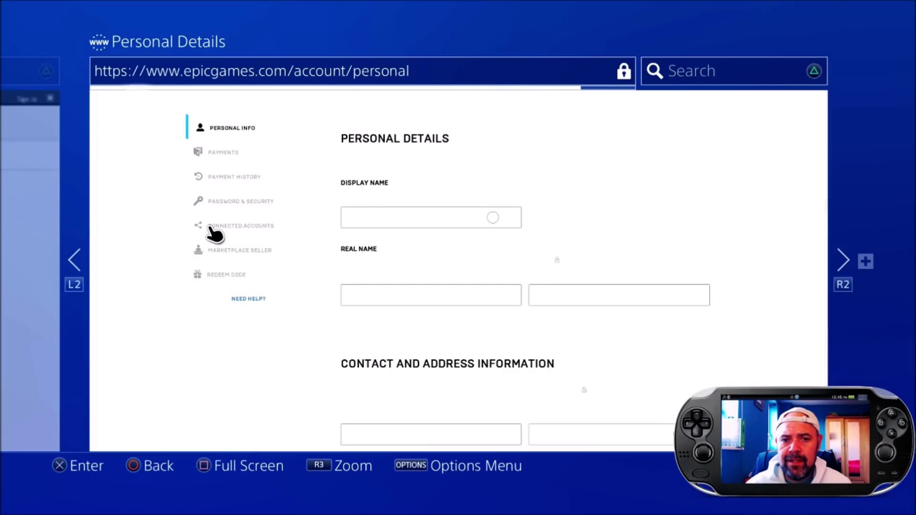
left_click(215, 233)
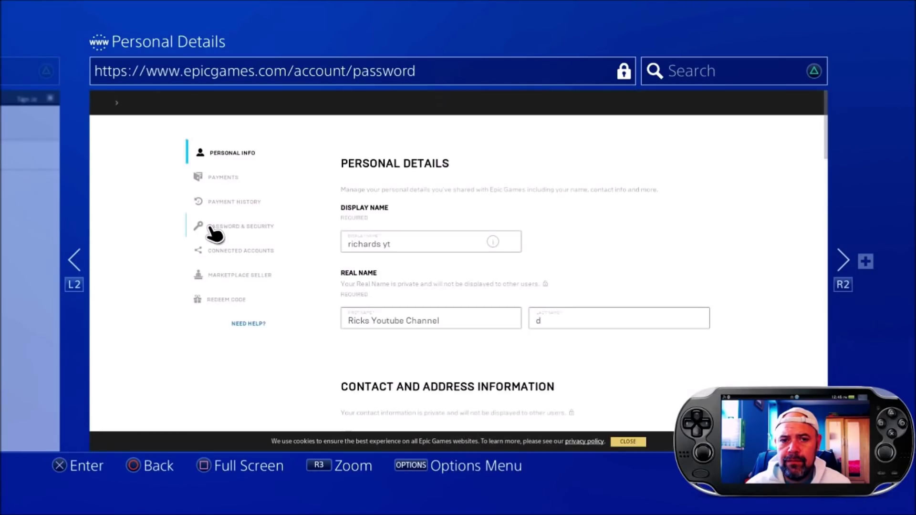
left_click(232, 256)
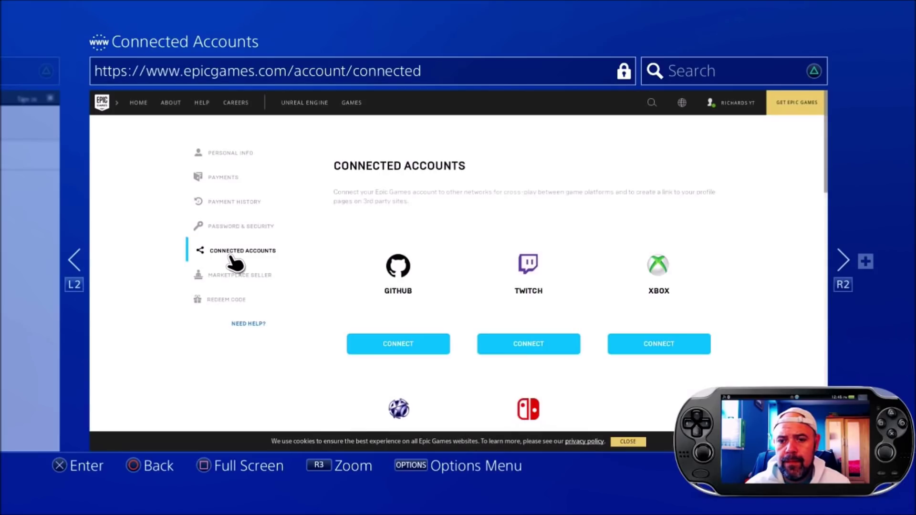
scroll(313, 403, "down", 4)
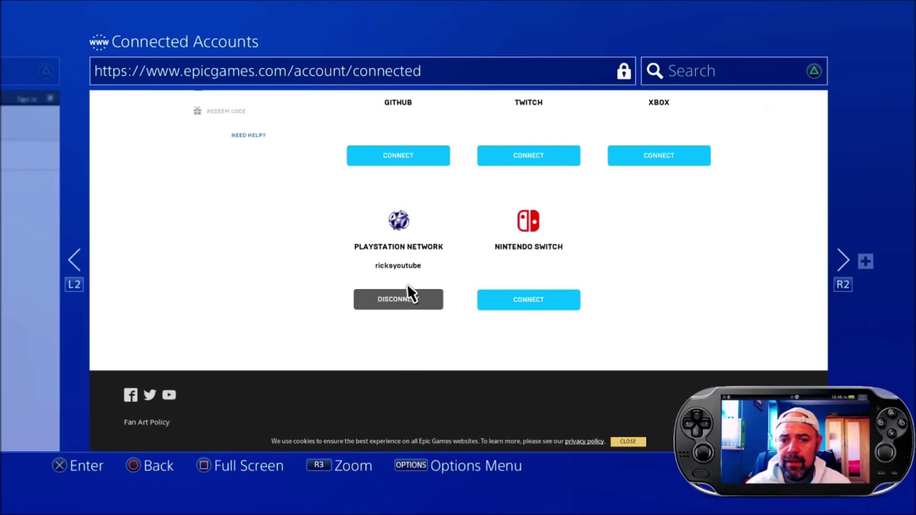
Disconnect PlayStation Network, ticking all four reset and relinking warnings before confirming UNLINK.
left_click(406, 311)
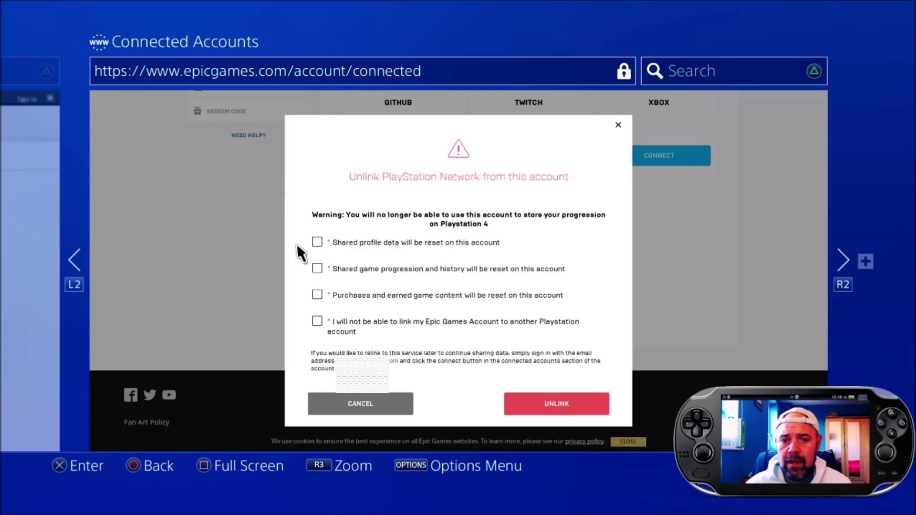
left_click(319, 244)
left_click(317, 268)
left_click(317, 296)
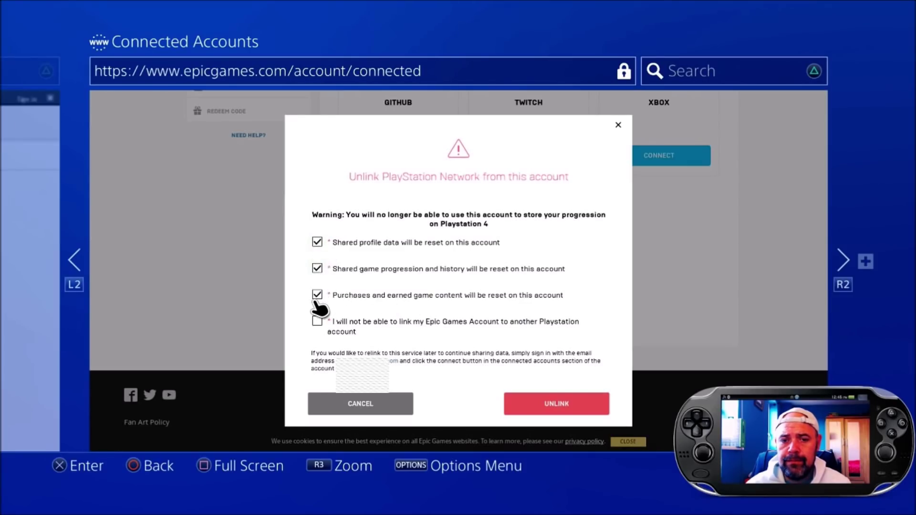
left_click(319, 321)
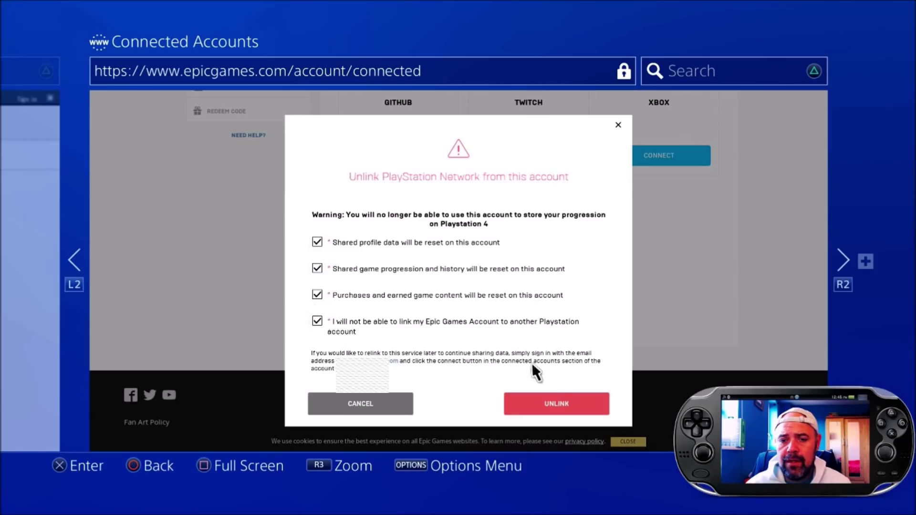
left_click(553, 405)
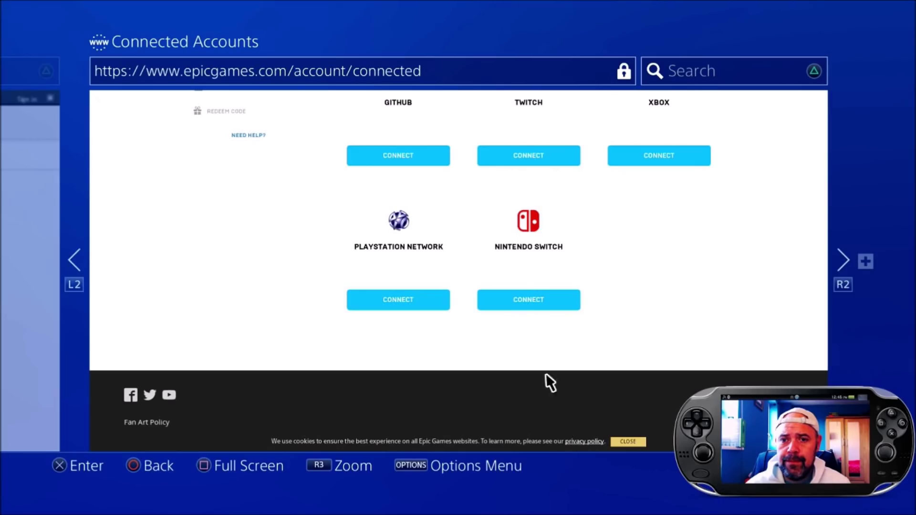
Confirm PlayStation Network now shows only Connect, then go back through the account pages.
scroll(546, 191, "up", 5)
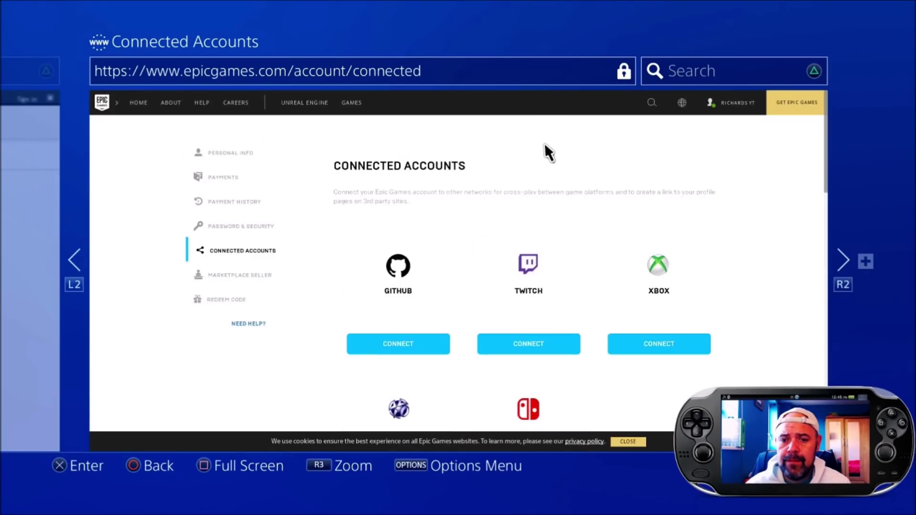
scroll(537, 389, "down", 5)
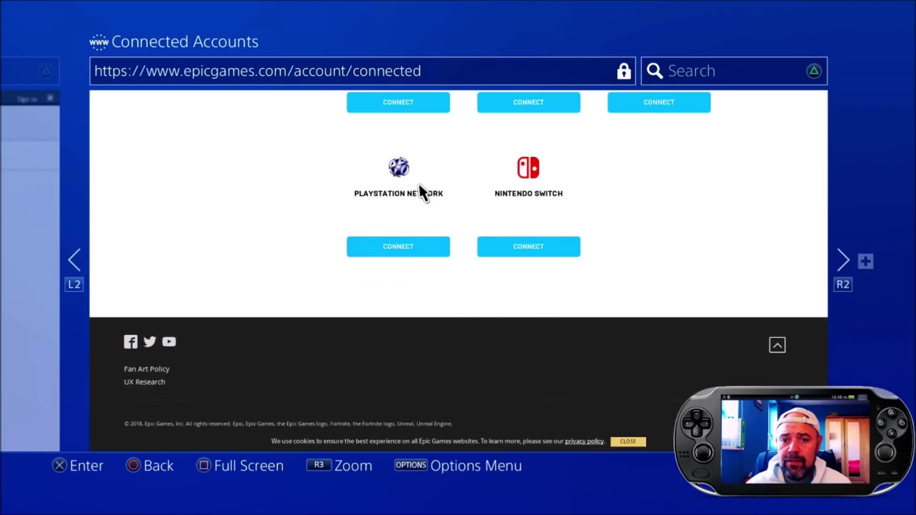
key("BackSpace")
key("BackSpace")
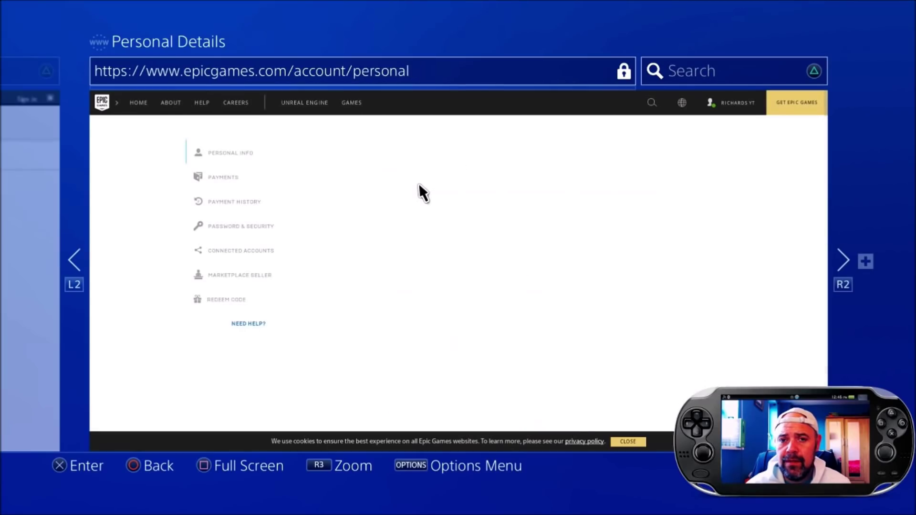
key("BackSpace")
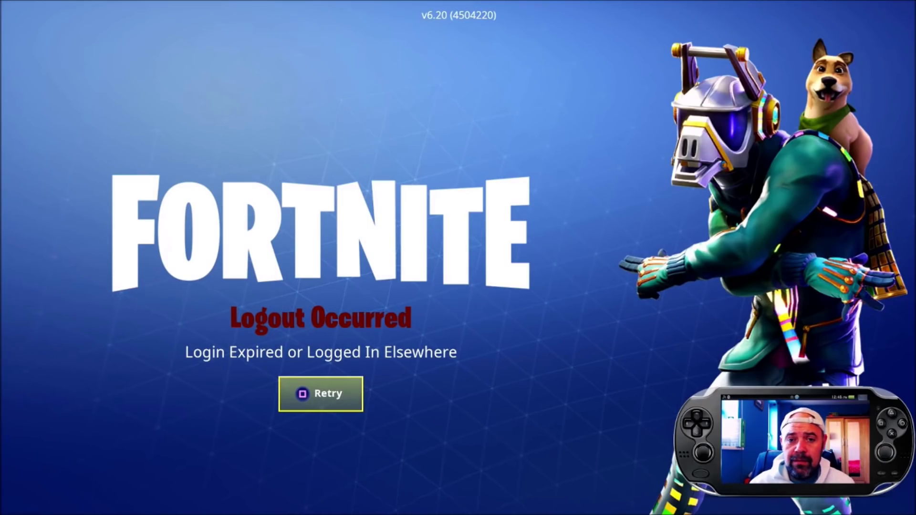
Retry after the Logout Occurred message and choose LOG IN to reach the Epic login form.
key("Return")
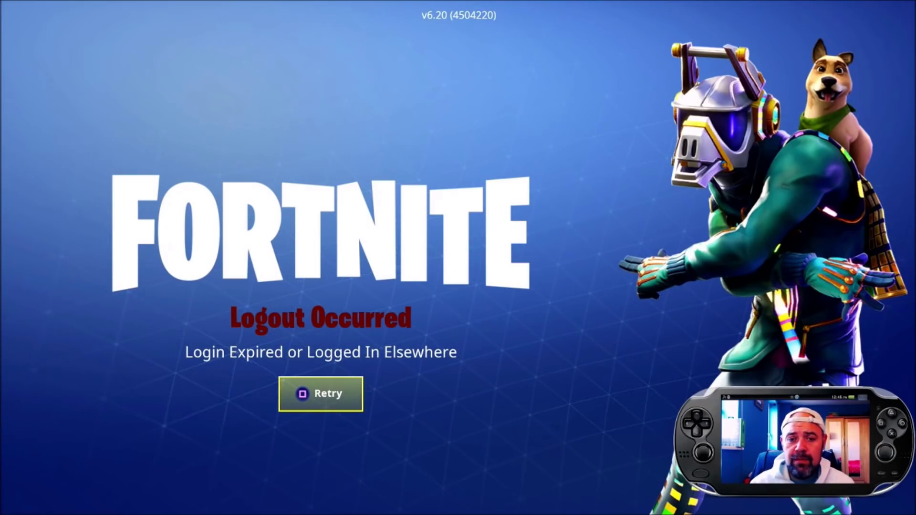
key("Return")
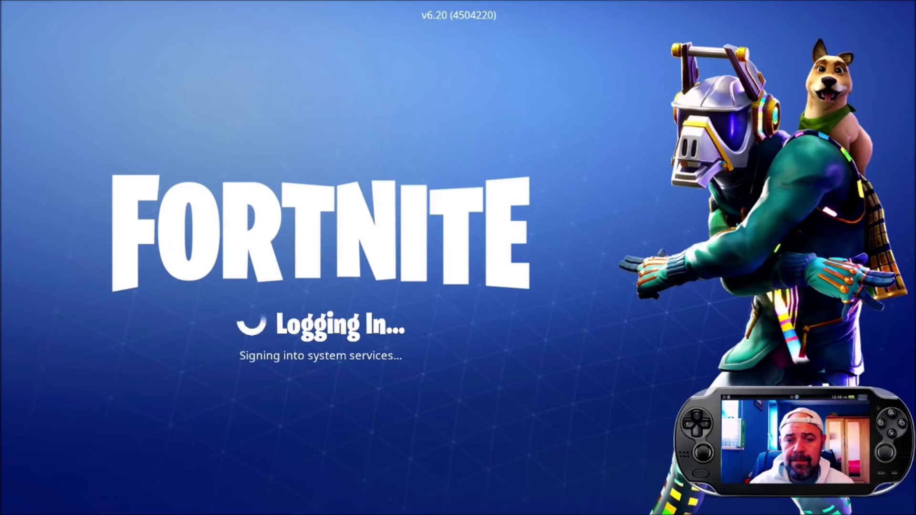
key("Down")
key("Return")
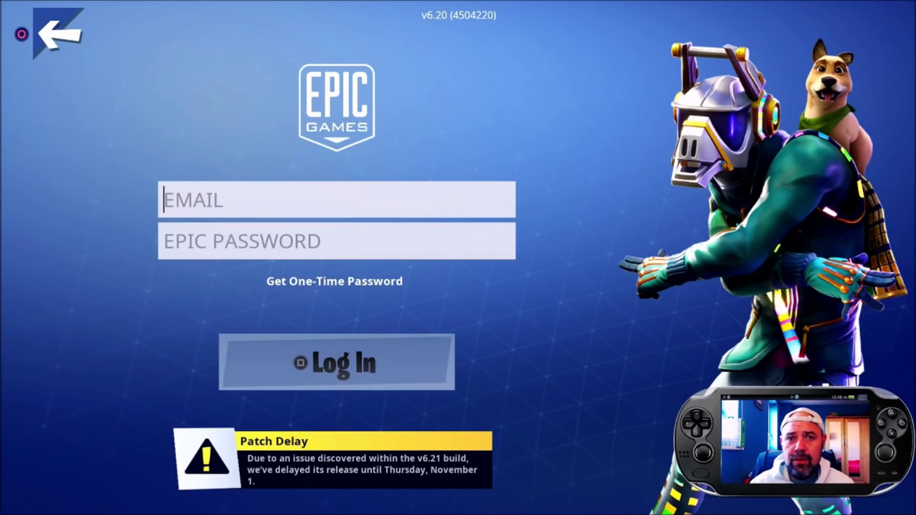